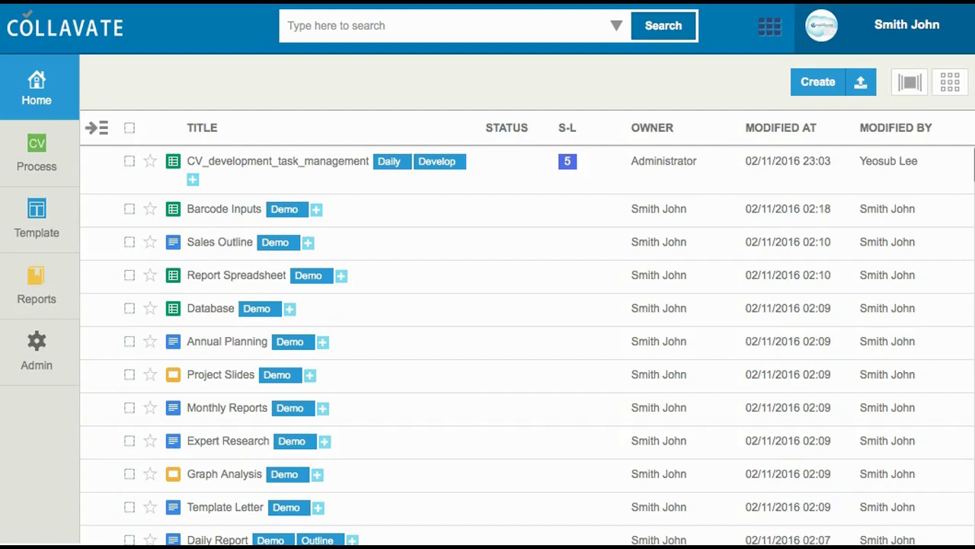
Step: Open the Filter Files By panel and show the TAGs filter chips
{"action": "left_click", "coordinate": [104, 128]}
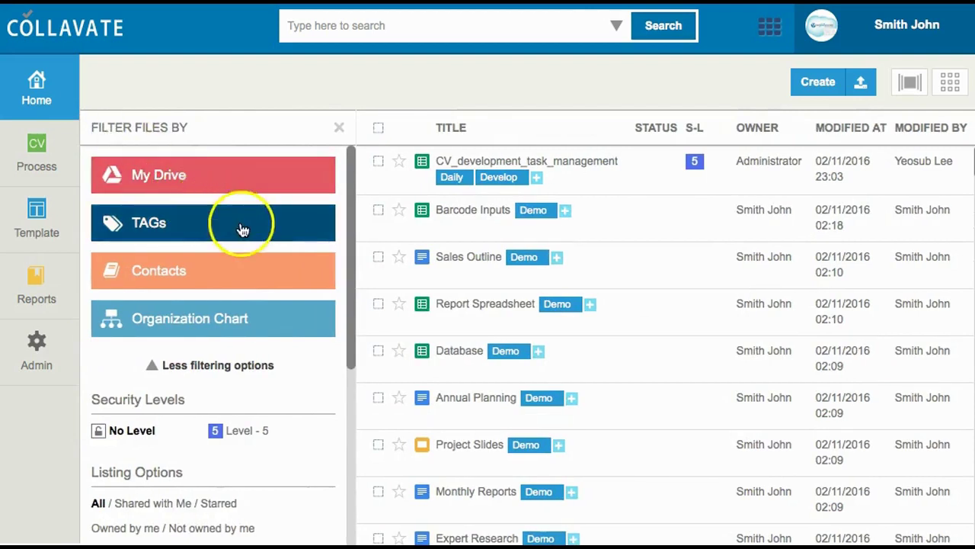
{"action": "left_click", "coordinate": [243, 229]}
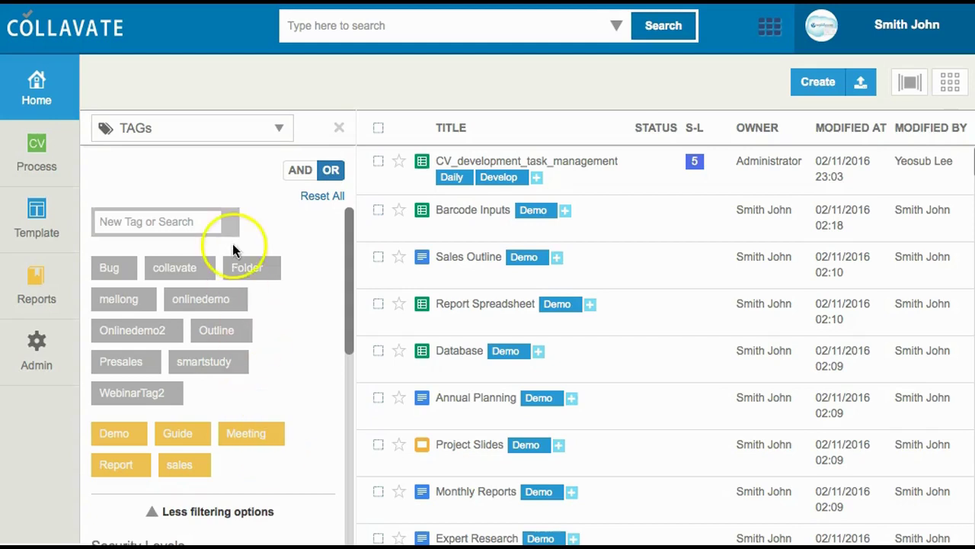
Step: Add the new tags 'Example' and 'Lesson' through the New Tag or Search box
{"action": "left_click", "coordinate": [187, 221]}
{"action": "type", "text": "Exampl"}
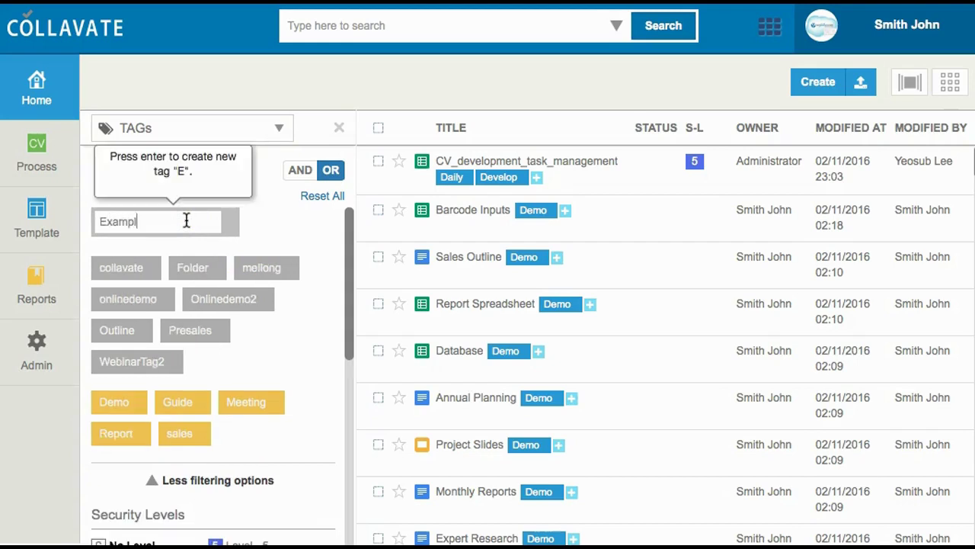
{"action": "key", "text": "BackSpace"}
{"action": "key", "text": "BackSpace"}
{"action": "key", "text": "BackSpace"}
{"action": "type", "text": "Lesson"}
{"action": "key", "text": "Return"}
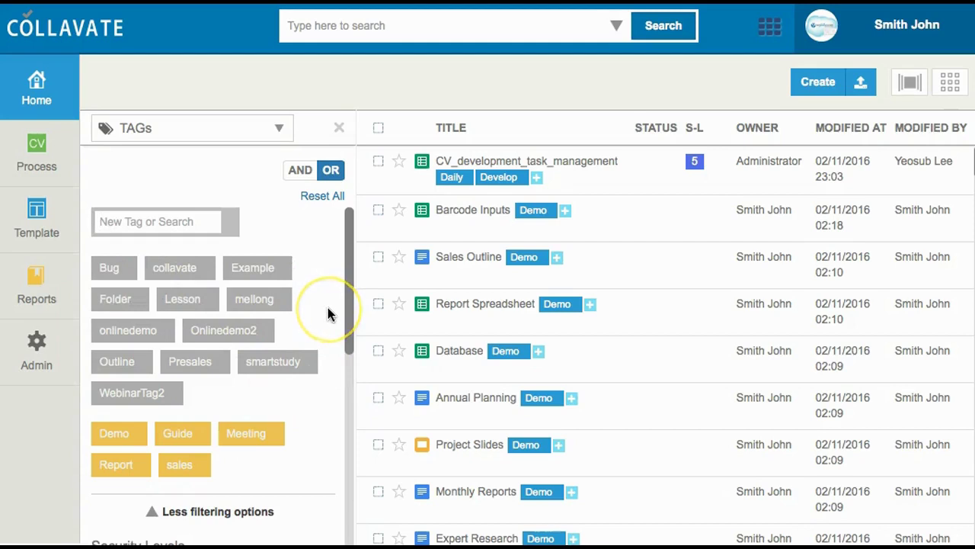
Step: Tag Report Spreadsheet as Example and Annual Planning as Lesson
{"action": "left_click", "coordinate": [592, 308]}
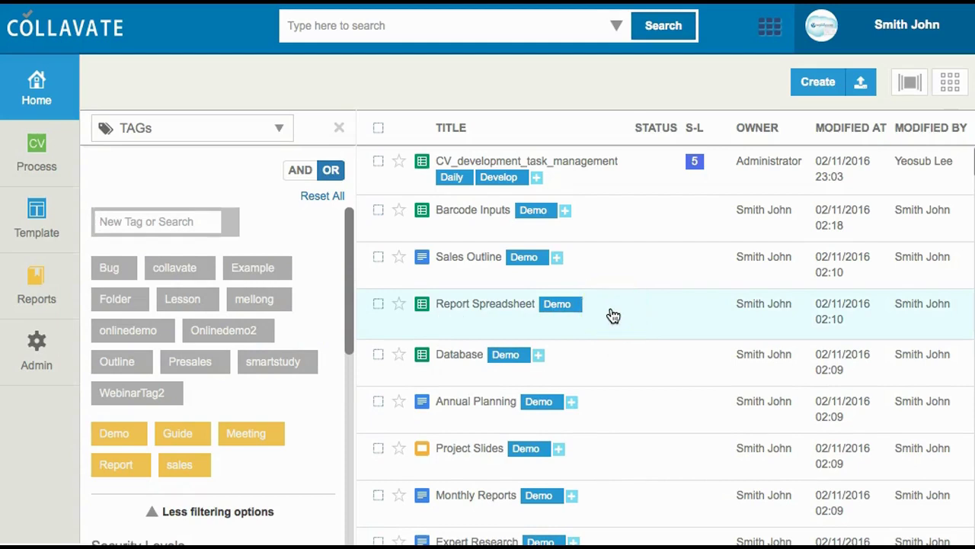
{"action": "type", "text": "Example"}
{"action": "key", "text": "Return"}
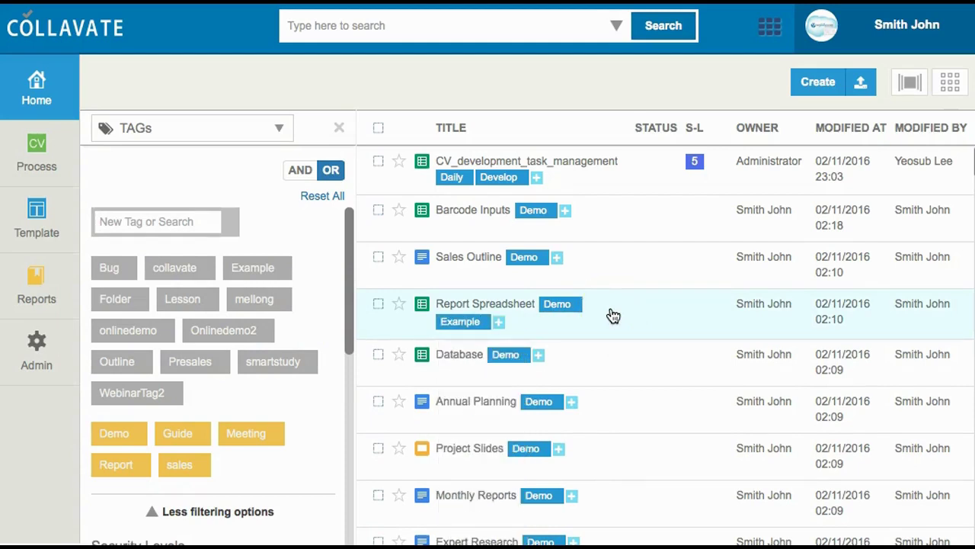
{"action": "left_click", "coordinate": [571, 401]}
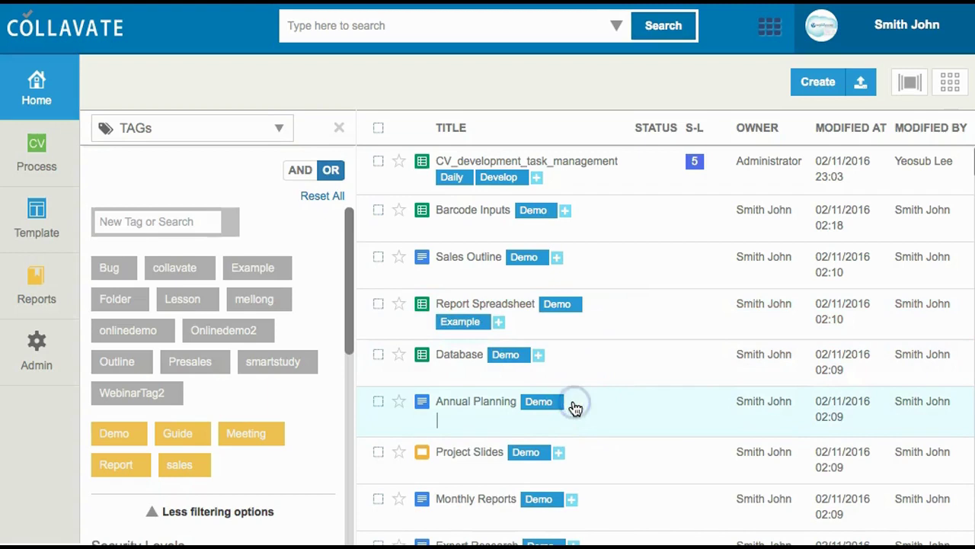
{"action": "type", "text": "Lesson"}
{"action": "key", "text": "Return"}
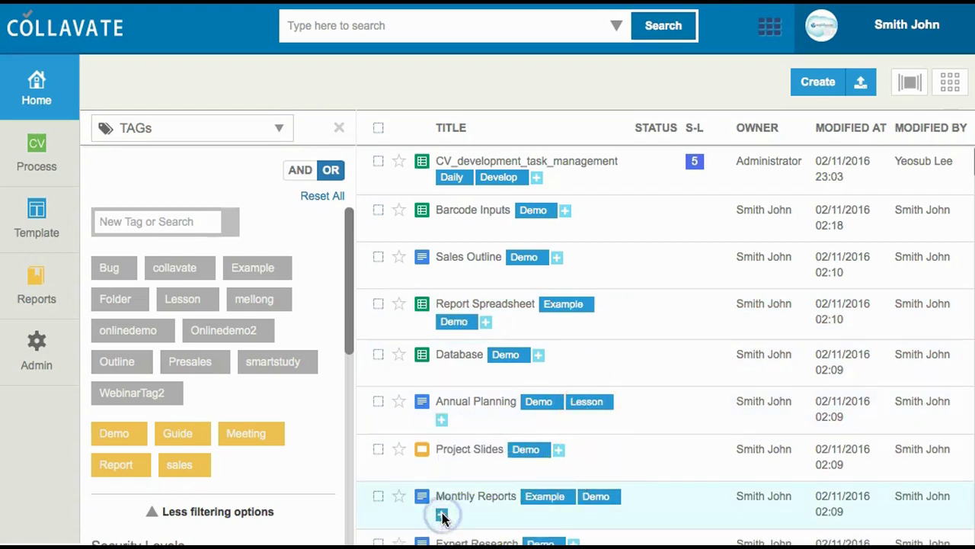
Step: Add the Report tag to Monthly Reports and the Outline tag to Project Slides
{"action": "left_click", "coordinate": [442, 516]}
{"action": "type", "text": "Report"}
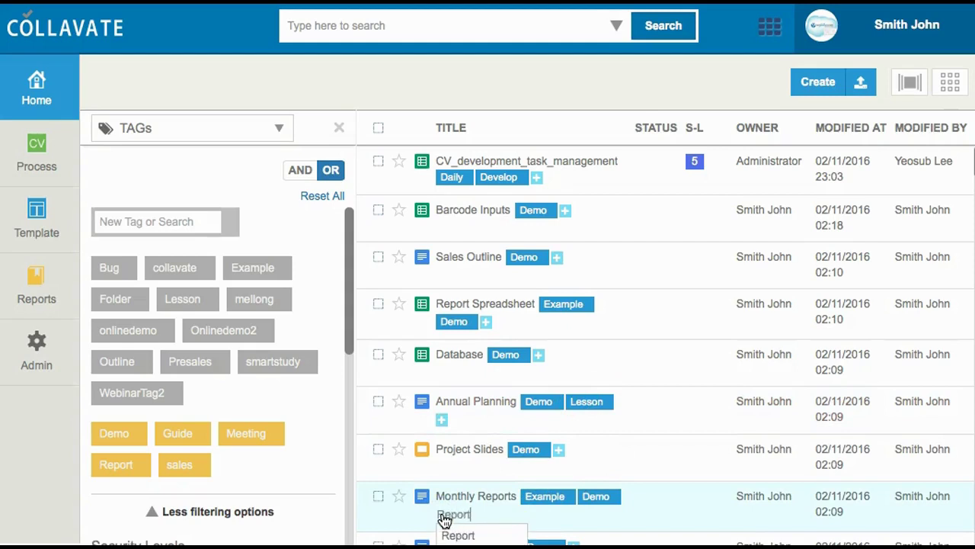
{"action": "key", "text": "Return"}
{"action": "left_click", "coordinate": [561, 451]}
{"action": "type", "text": "Outline"}
{"action": "key", "text": "Return"}
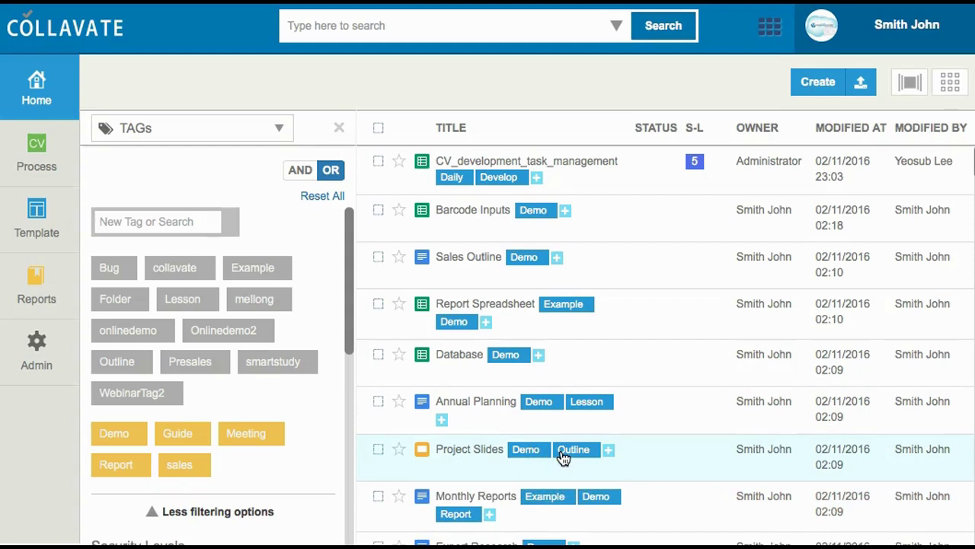
{"action": "left_click", "coordinate": [256, 468]}
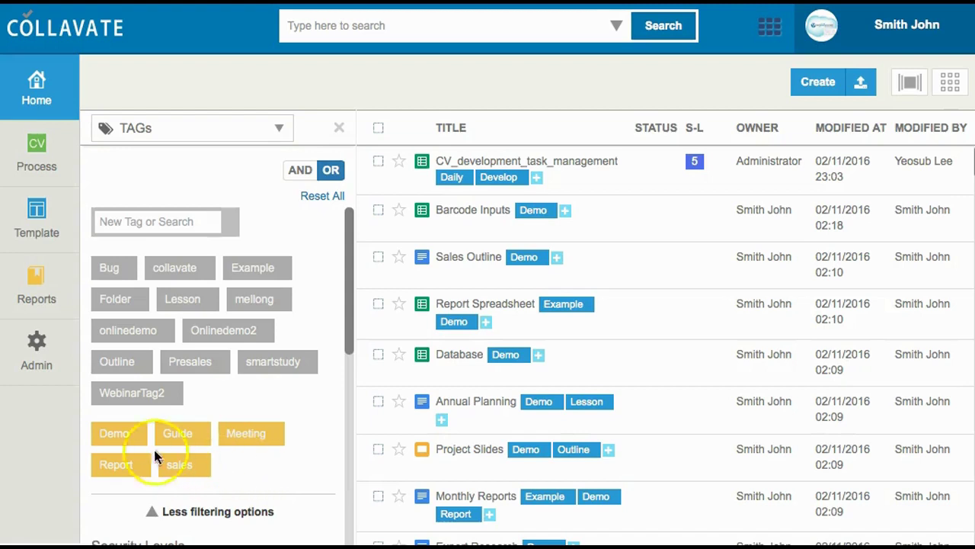
Step: Filter by the Demo, Example and Report tags, trying AND before settling on OR
{"action": "left_click", "coordinate": [125, 438]}
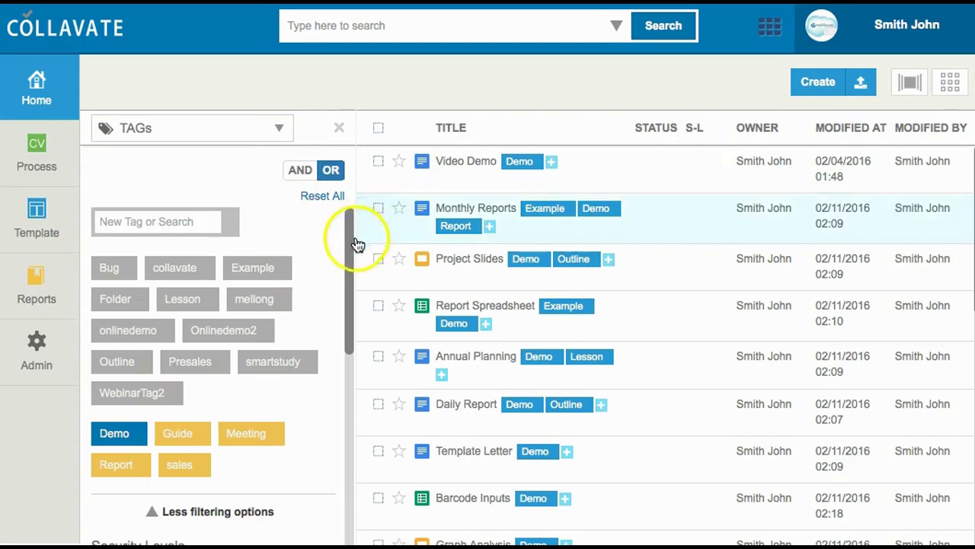
{"action": "left_click", "coordinate": [265, 274]}
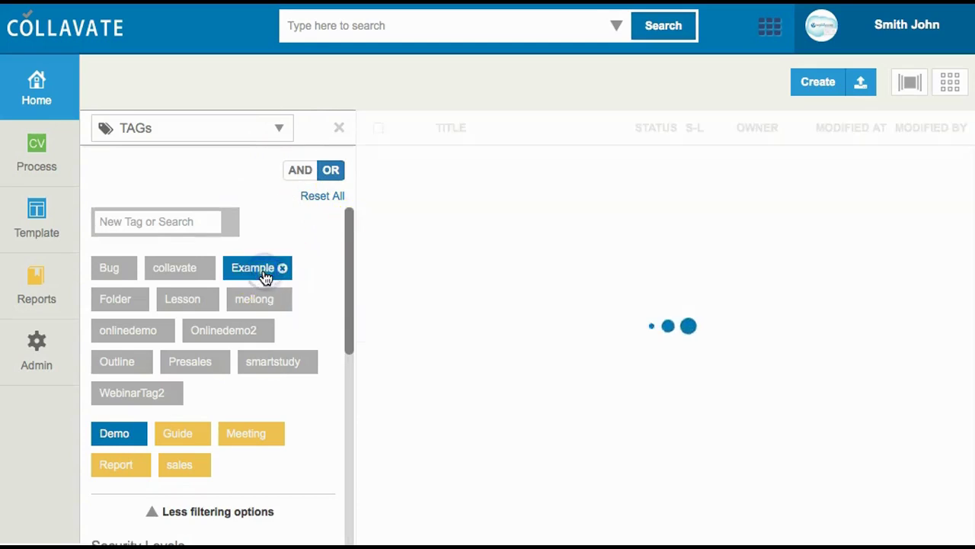
{"action": "left_click", "coordinate": [125, 465]}
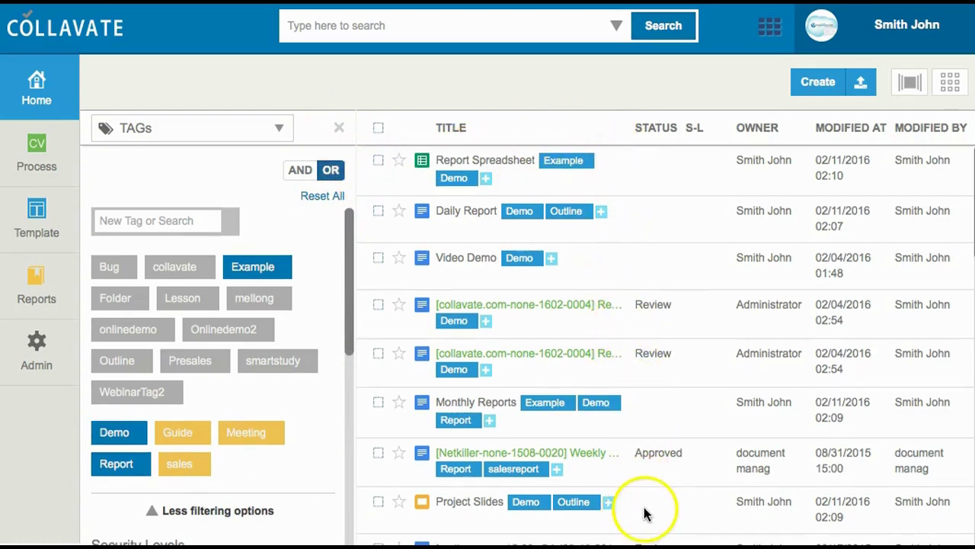
{"action": "left_click", "coordinate": [301, 172]}
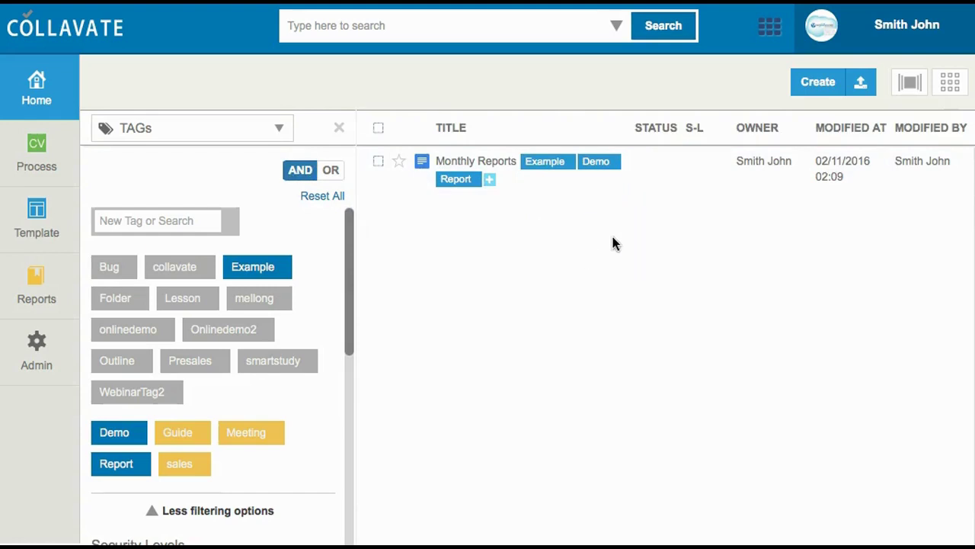
{"action": "left_click", "coordinate": [330, 170]}
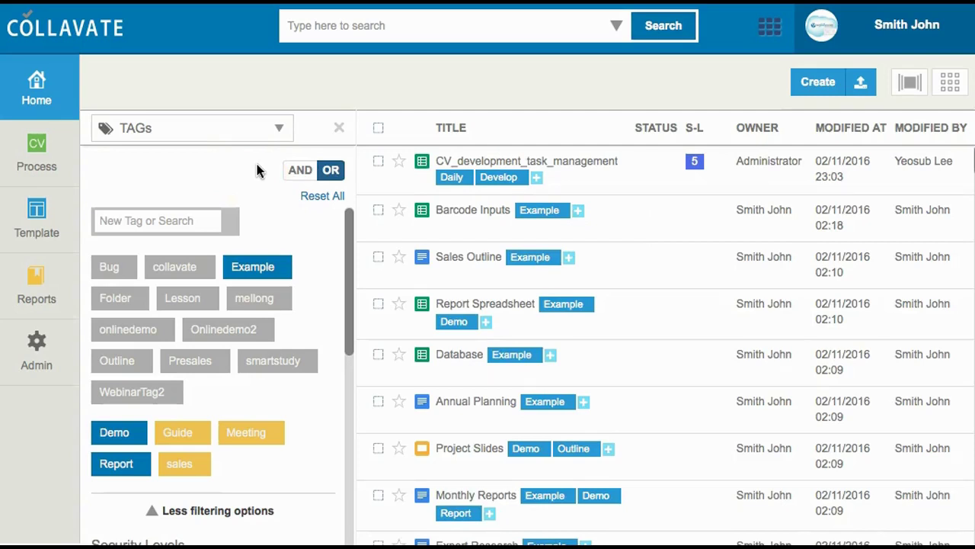
Step: Switch the filter category to My Drive and show the Demo Folder's files
{"action": "left_click", "coordinate": [279, 131]}
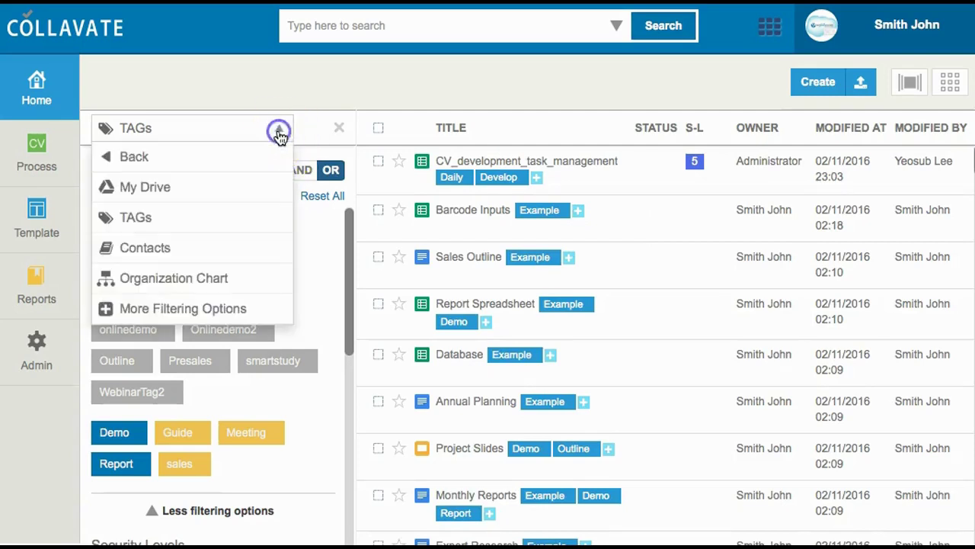
{"action": "left_click", "coordinate": [238, 186]}
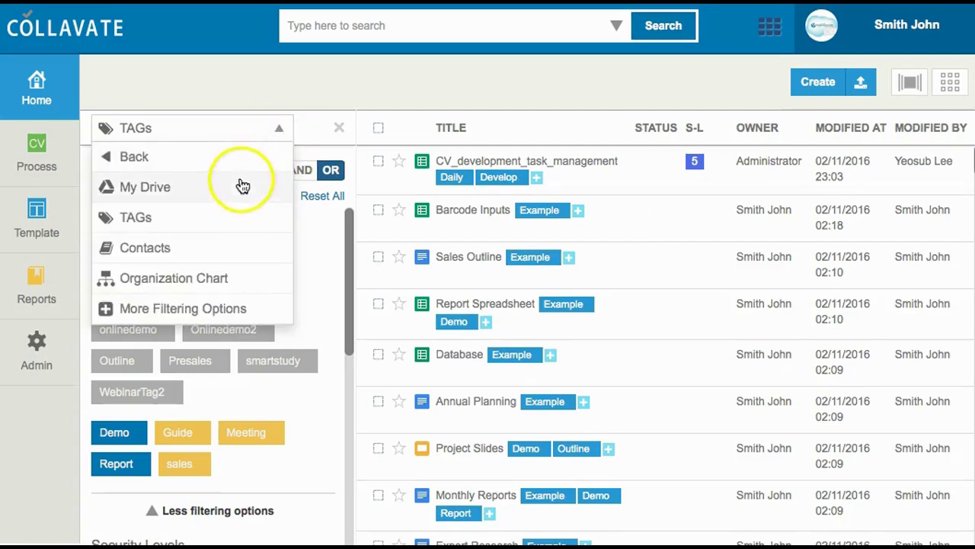
{"action": "left_click", "coordinate": [163, 187]}
{"action": "left_click", "coordinate": [200, 270]}
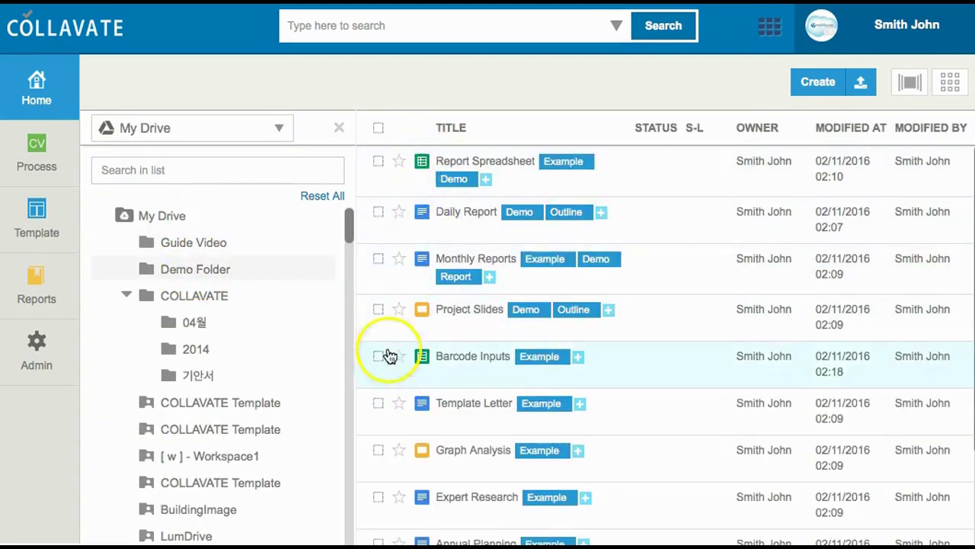
Step: Select Daily Report, Project Slides, Template Letter and Graph Analysis, then select all files
{"action": "left_click", "coordinate": [378, 211]}
{"action": "left_click", "coordinate": [378, 340]}
{"action": "left_click", "coordinate": [378, 434]}
{"action": "left_click", "coordinate": [378, 482]}
{"action": "left_click", "coordinate": [379, 158]}
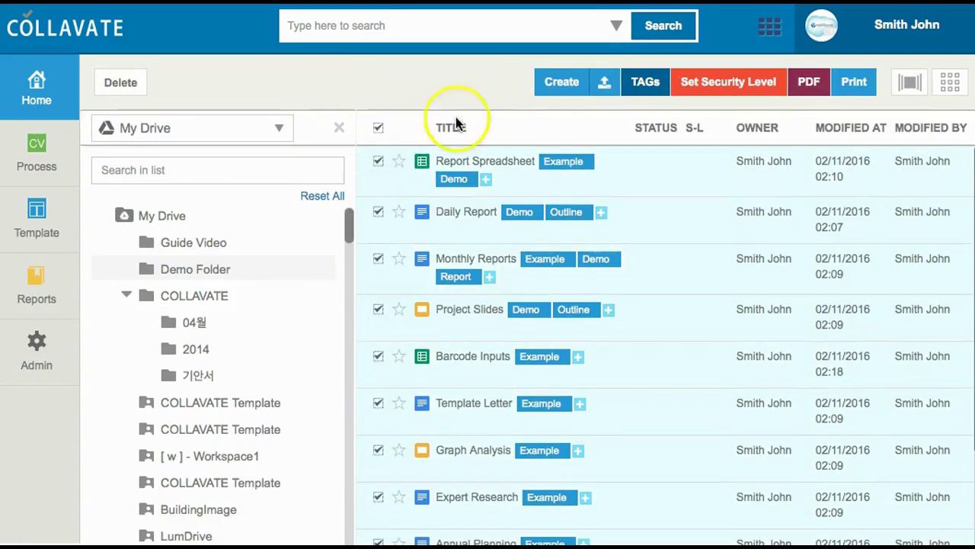
Step: Apply the Lesson, Example and Demo tags to the selected files from the TAGs picker
{"action": "left_click", "coordinate": [650, 92]}
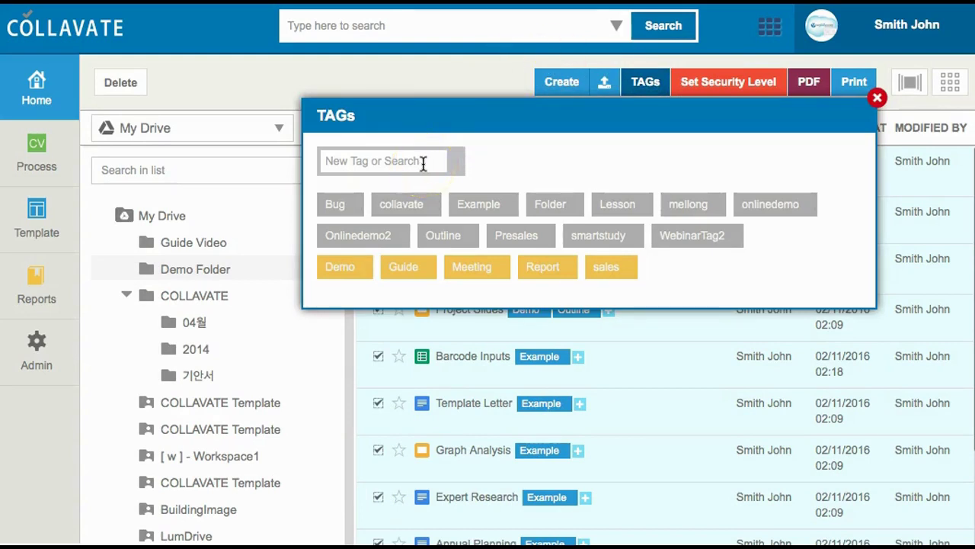
{"action": "left_click", "coordinate": [612, 215]}
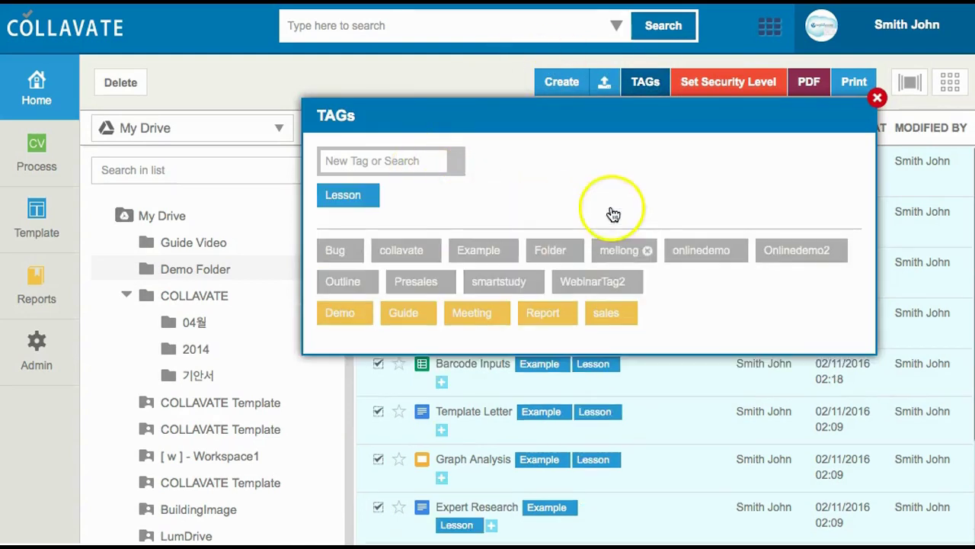
{"action": "left_click", "coordinate": [480, 252]}
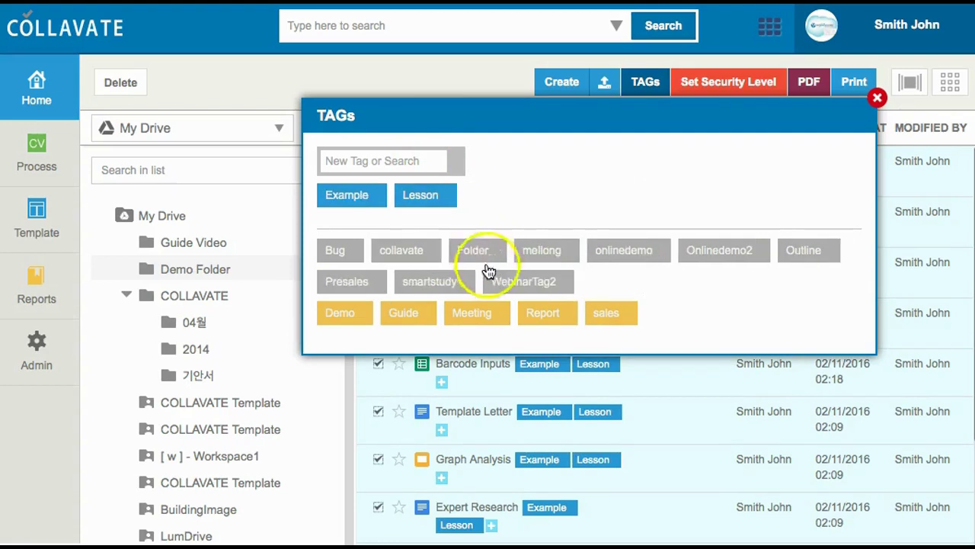
{"action": "left_click", "coordinate": [354, 314]}
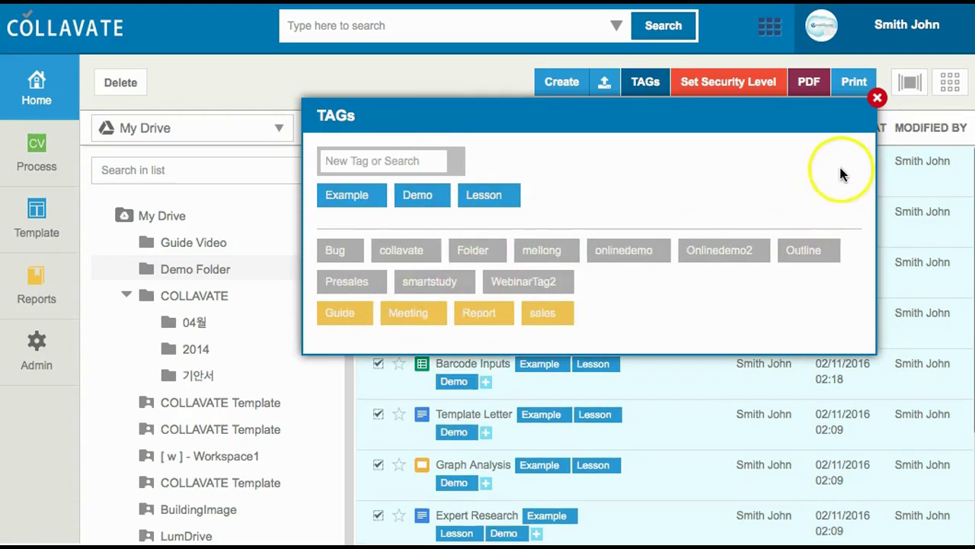
{"action": "left_click", "coordinate": [877, 98]}
{"action": "scroll", "coordinate": [650, 448], "scroll_direction": "down", "scroll_amount": 3}
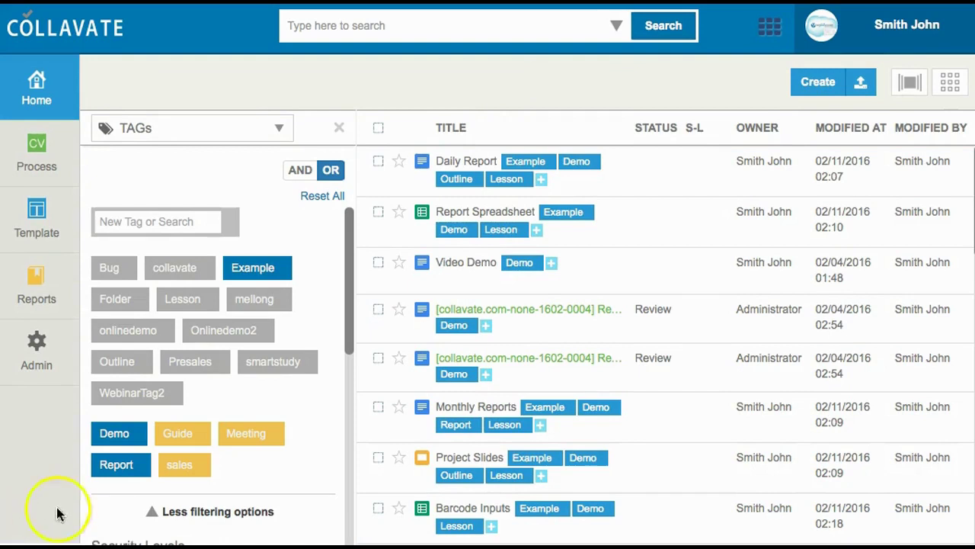
Step: Under Admin > TAGs, share Example, Lesson and Outline as domain tags and save
{"action": "left_click", "coordinate": [43, 358]}
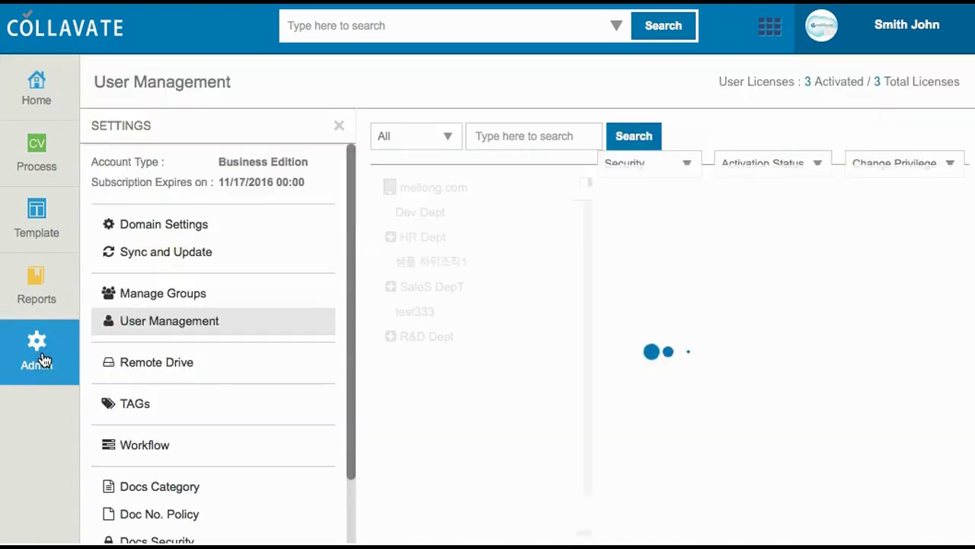
{"action": "left_click", "coordinate": [147, 410]}
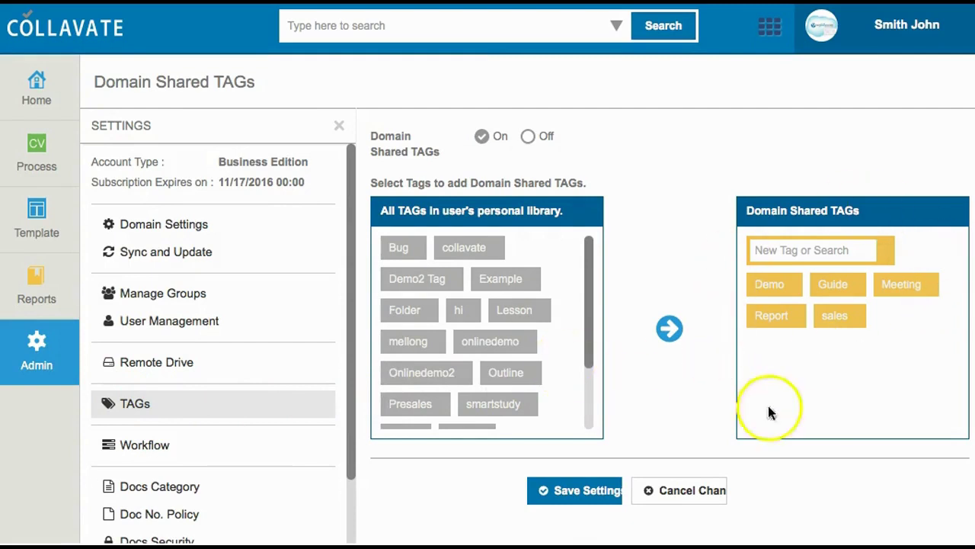
{"action": "left_click", "coordinate": [503, 290]}
{"action": "left_click", "coordinate": [517, 311]}
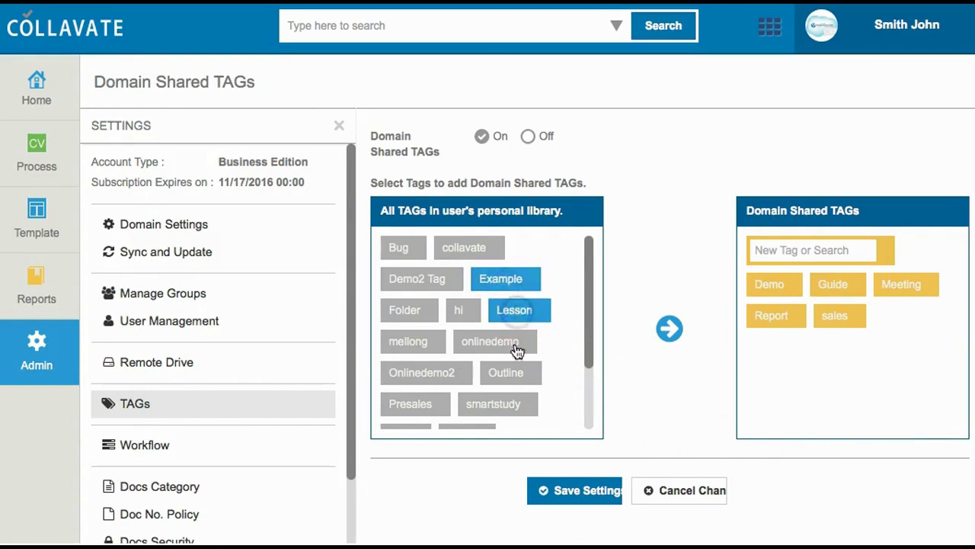
{"action": "left_click", "coordinate": [509, 374]}
{"action": "left_click", "coordinate": [669, 328]}
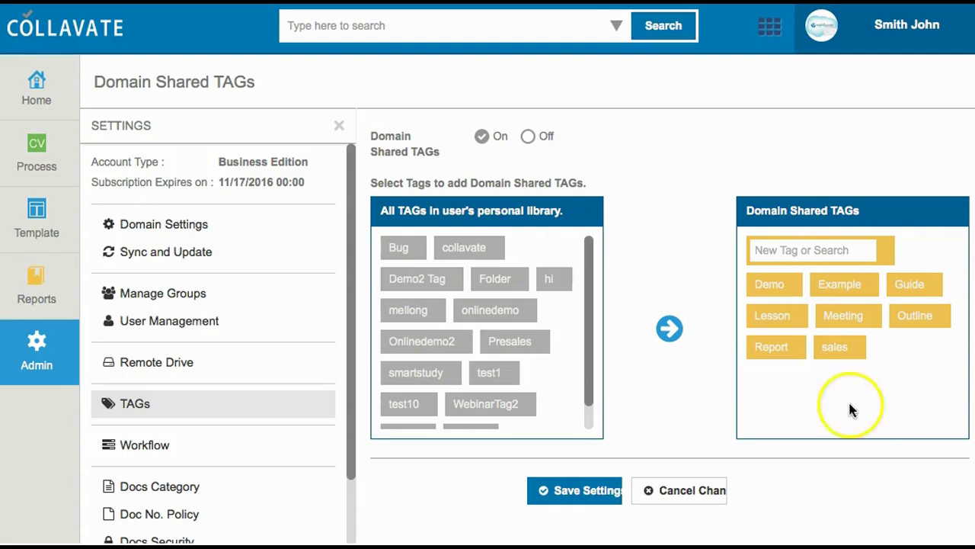
{"action": "left_click", "coordinate": [577, 490]}
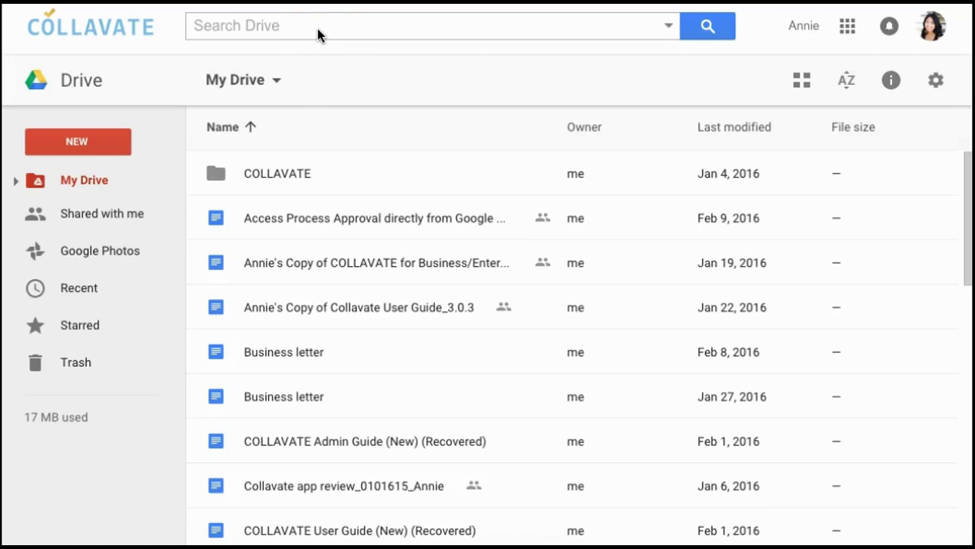
Step: Search Google Drive for 'ctag:example'
{"action": "left_click", "coordinate": [341, 31]}
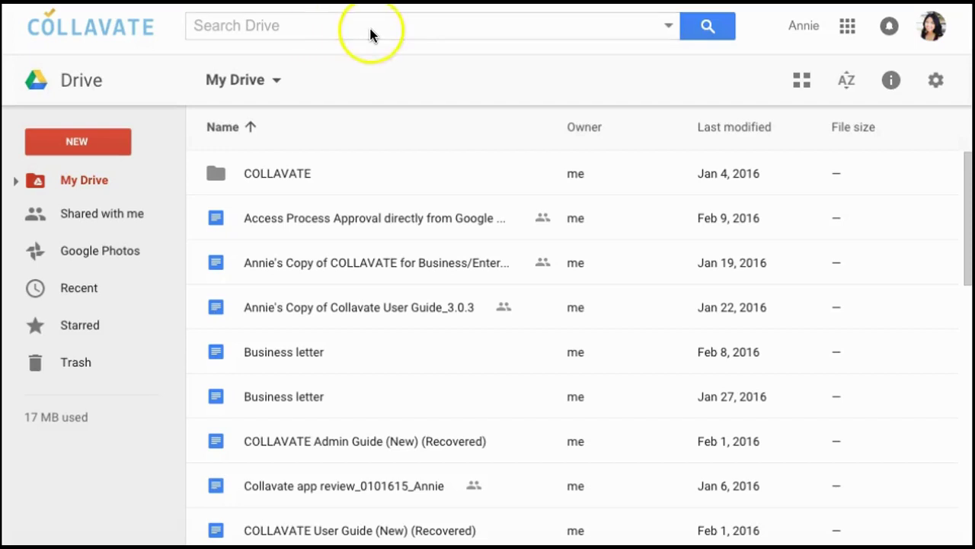
{"action": "type", "text": "ctag:"}
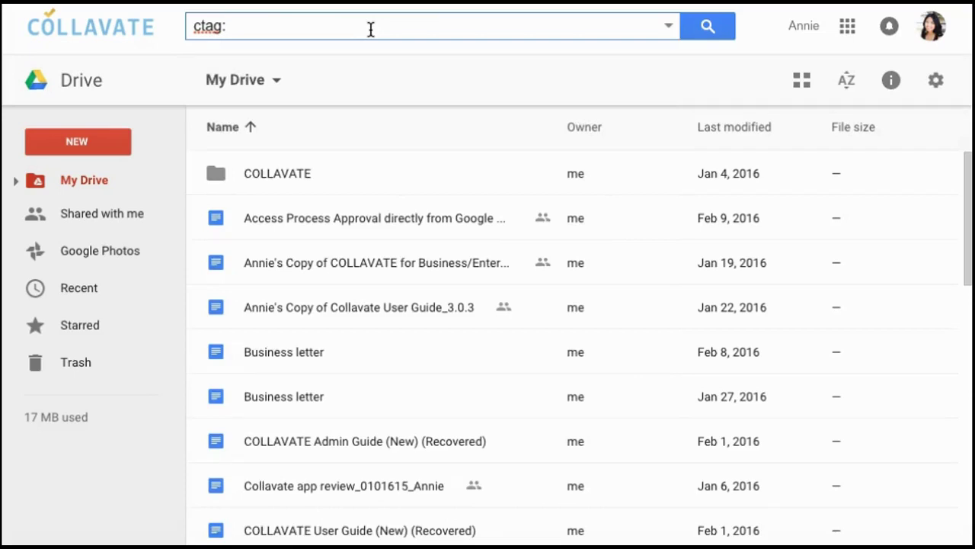
{"action": "type", "text": "example"}
{"action": "key", "text": "Return"}
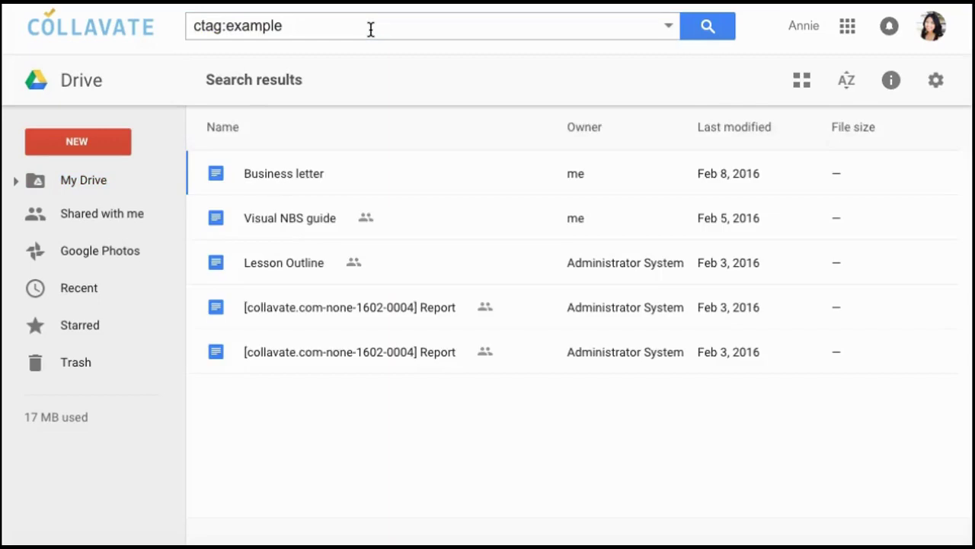
Step: Open Business letter's details panel and scroll to its Example, Client Letter, Review, Outline ctags
{"action": "left_click", "coordinate": [329, 172]}
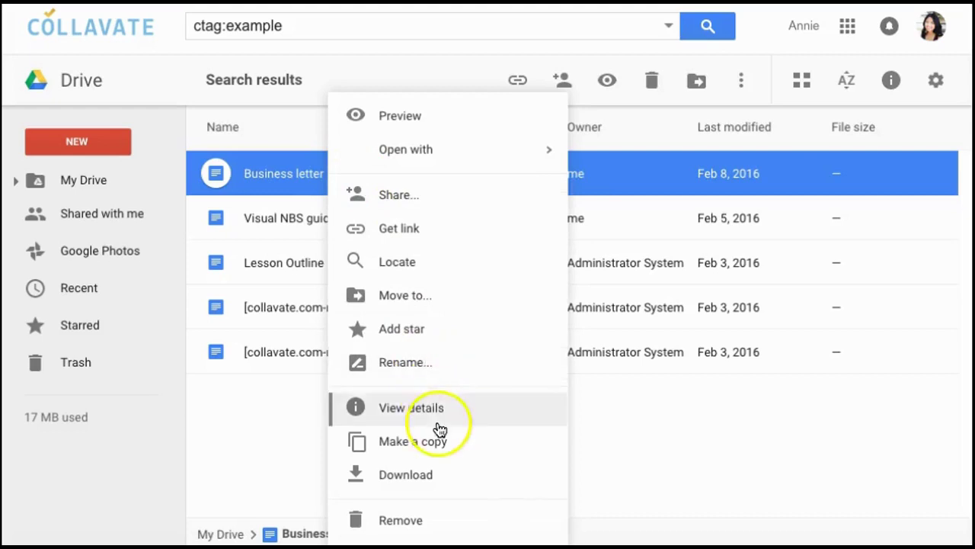
{"action": "left_click", "coordinate": [441, 412]}
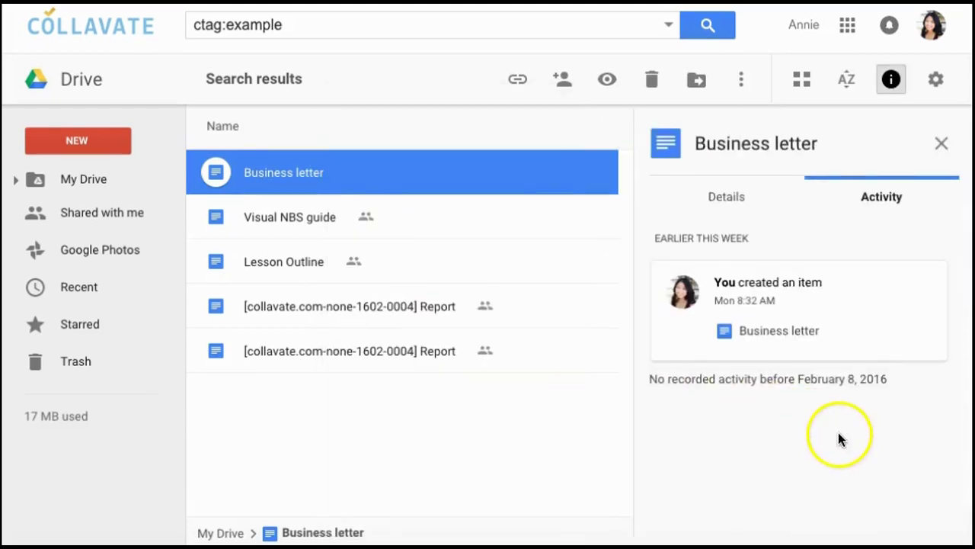
{"action": "left_click", "coordinate": [732, 194]}
{"action": "scroll", "coordinate": [795, 414], "scroll_direction": "down", "scroll_amount": 2}
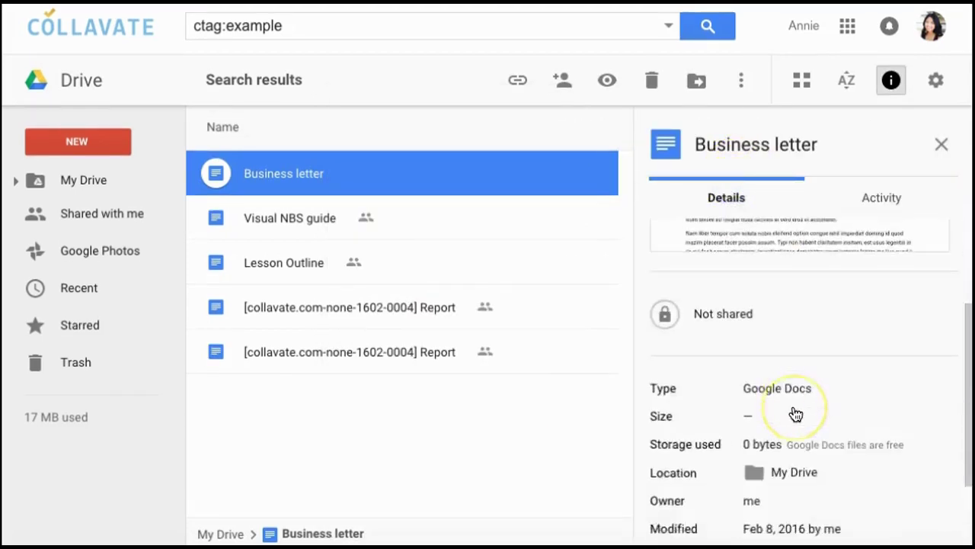
{"action": "scroll", "coordinate": [795, 413], "scroll_direction": "down", "scroll_amount": 3}
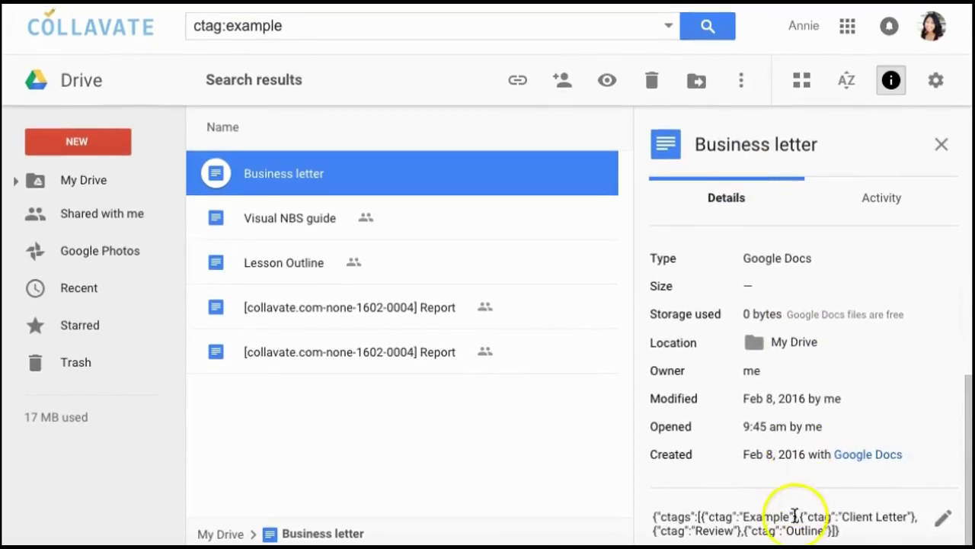